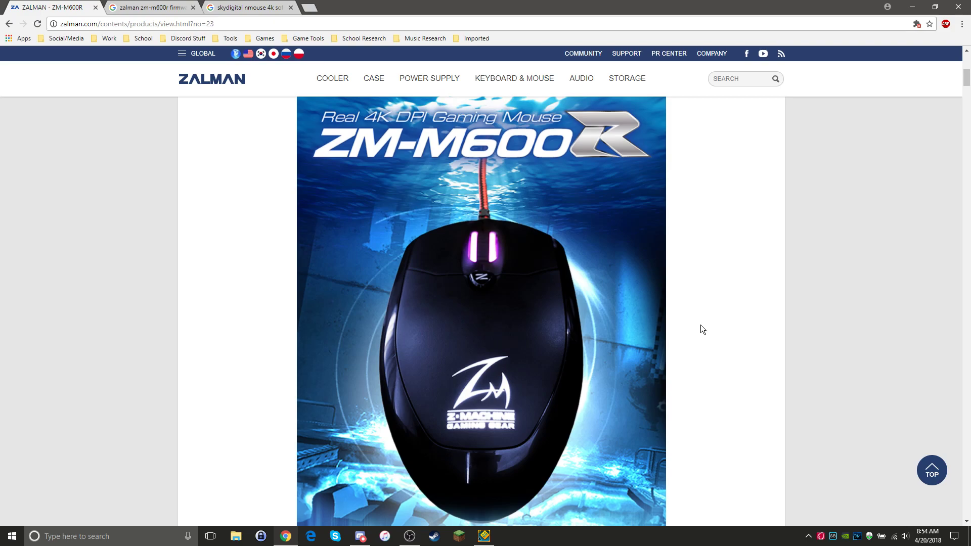
Minimize Chrome, resume the paused Test level, and keep retrying the spike jump up to attempt 14
{"action": "left_click", "coordinate": [914, 5]}
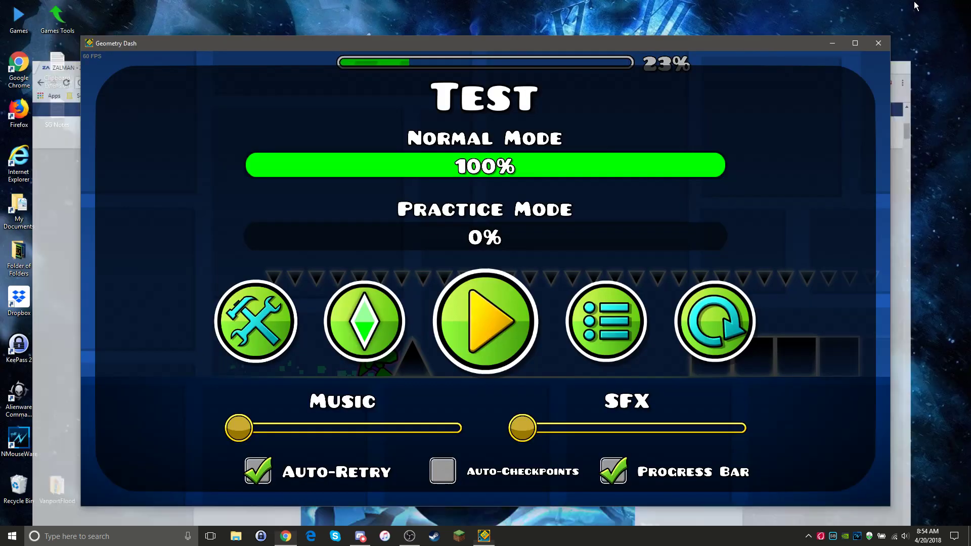
{"action": "left_click", "coordinate": [475, 340]}
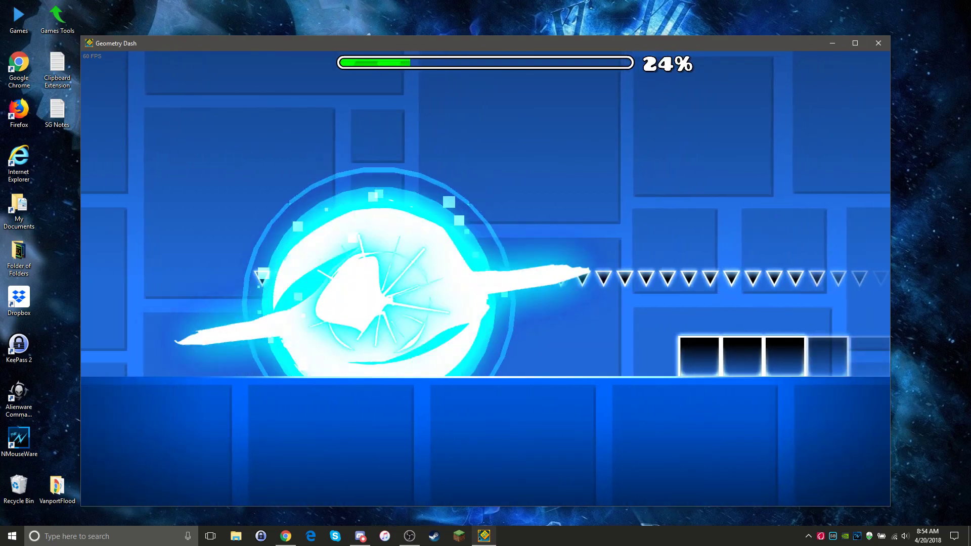
{"action": "key", "text": "space"}
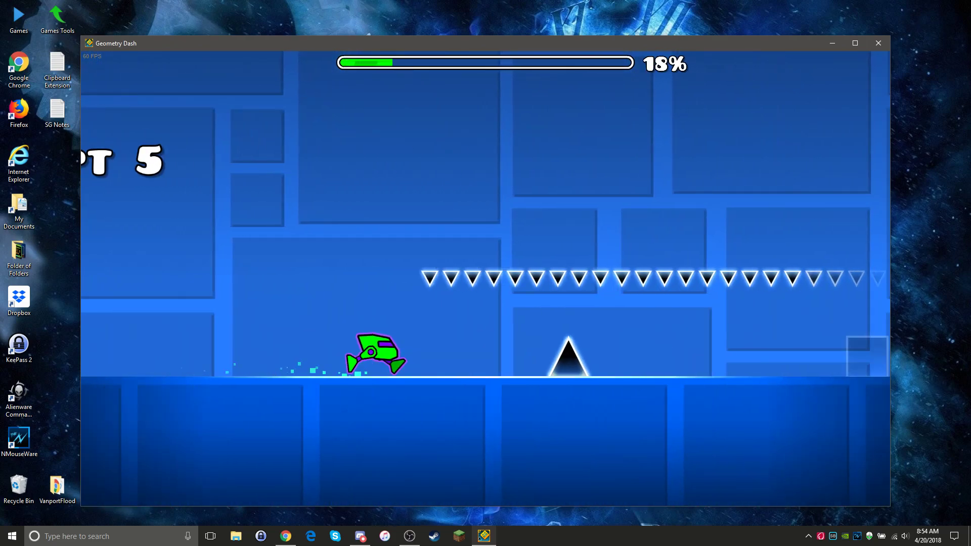
{"action": "key", "text": "space"}
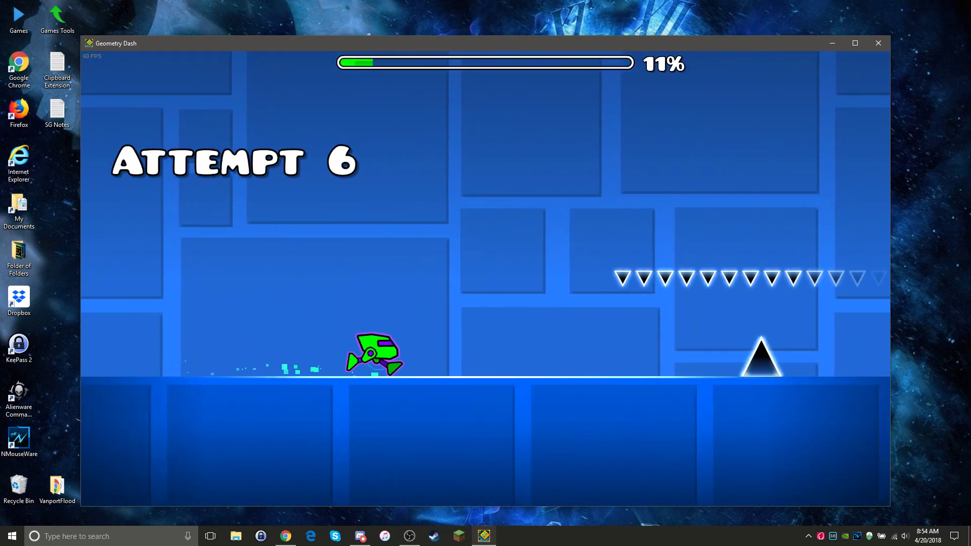
{"action": "key", "text": "space"}
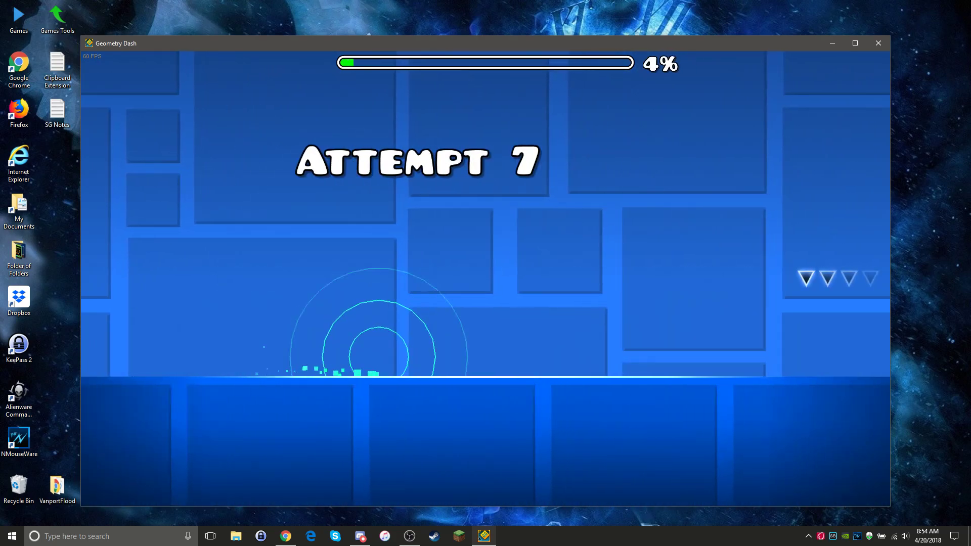
{"action": "key", "text": "space"}
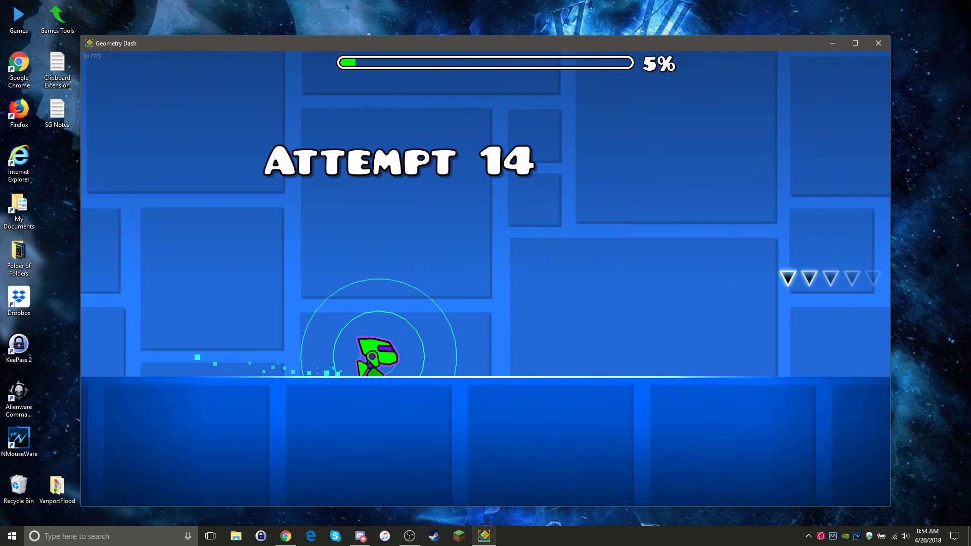
Jump the spike, land on the blocks and fly the ship to finish the Test level on attempt 15
{"action": "key", "text": "space"}
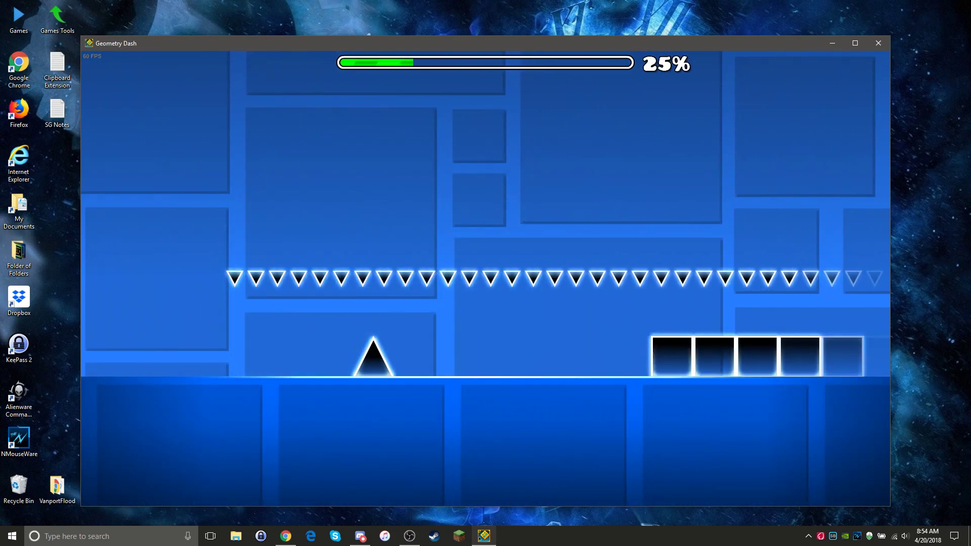
{"action": "key", "text": "space"}
{"action": "key", "text": "space"}
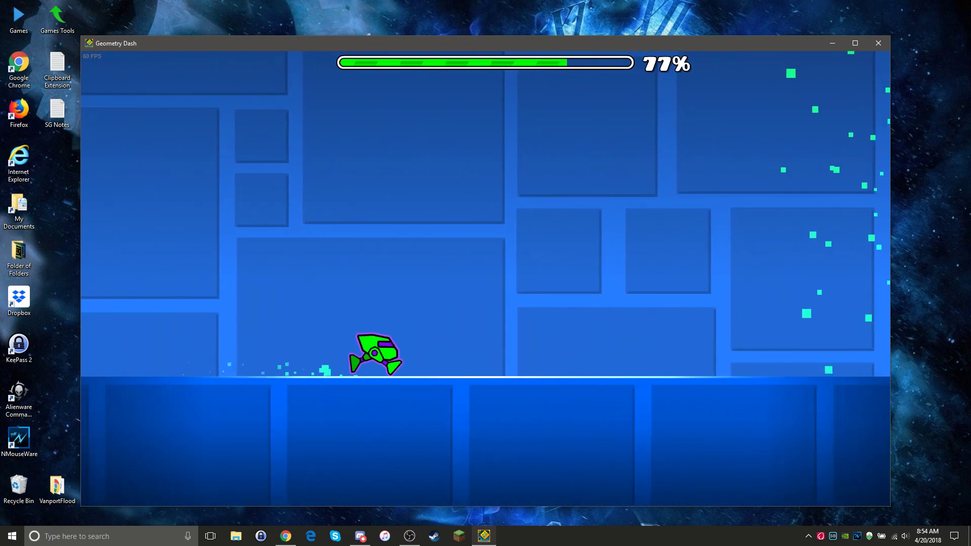
{"action": "key", "text": "space"}
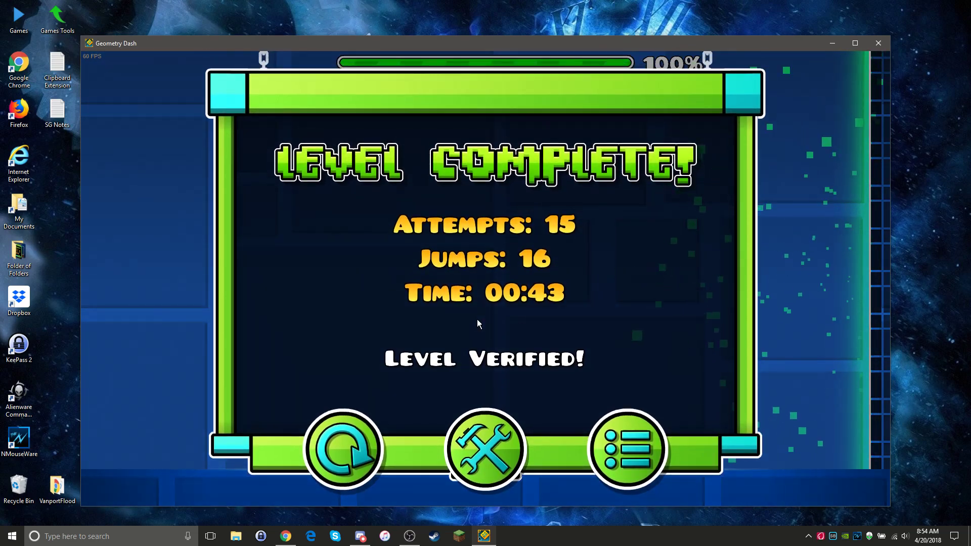
Return to the editor, switch off NMouseWare's Double Click Protect with Apply and OK, then pause the editor
{"action": "left_click", "coordinate": [496, 431]}
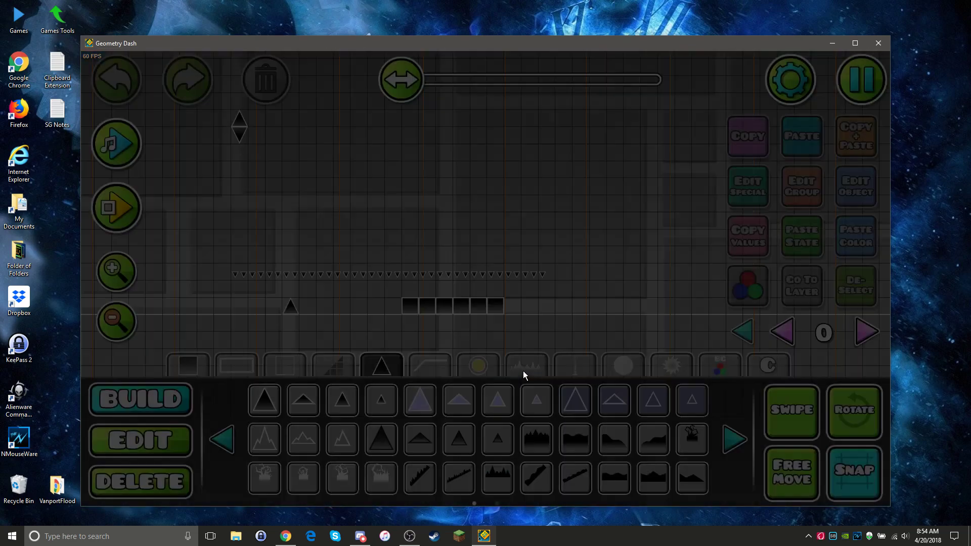
{"action": "left_click", "coordinate": [20, 439]}
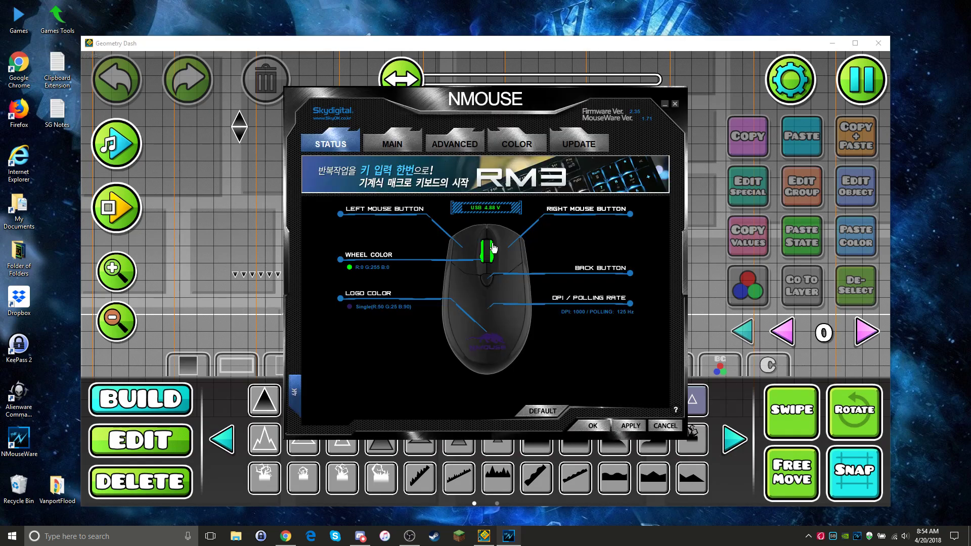
{"action": "left_click", "coordinate": [468, 141]}
{"action": "left_click", "coordinate": [570, 393]}
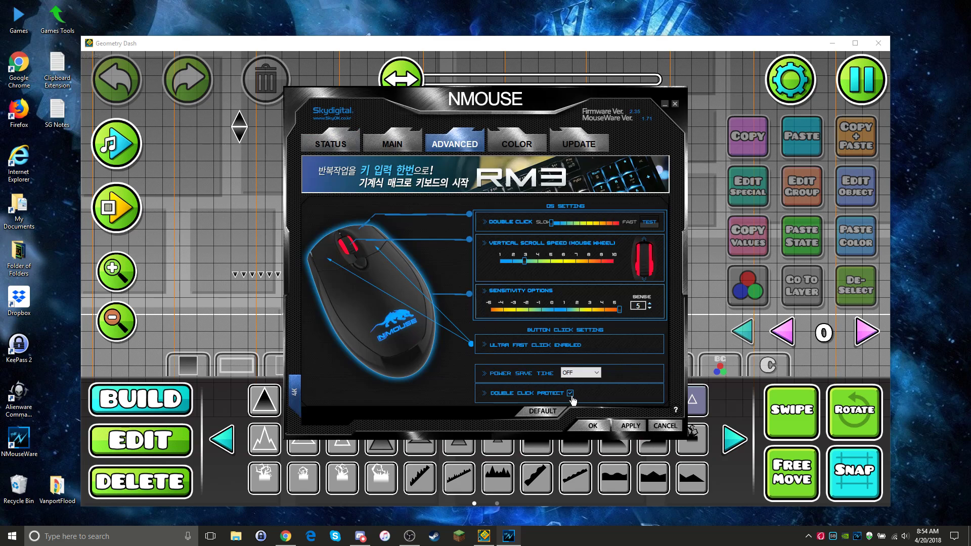
{"action": "left_click", "coordinate": [622, 427]}
{"action": "left_click", "coordinate": [593, 426]}
{"action": "left_click", "coordinate": [854, 90]}
Save and play the Test level, flying the ship through to verify it on attempt 1
{"action": "left_click", "coordinate": [610, 213]}
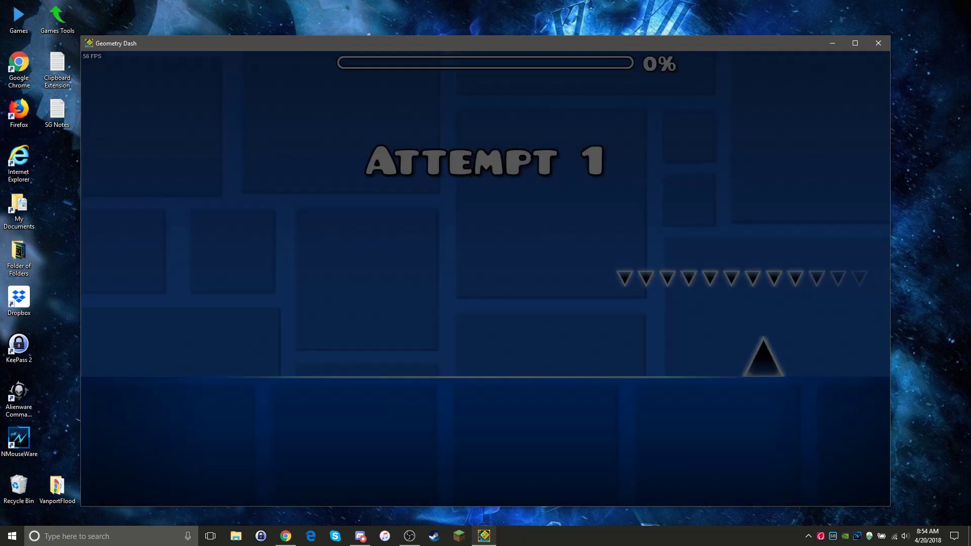
{"action": "key", "text": "space"}
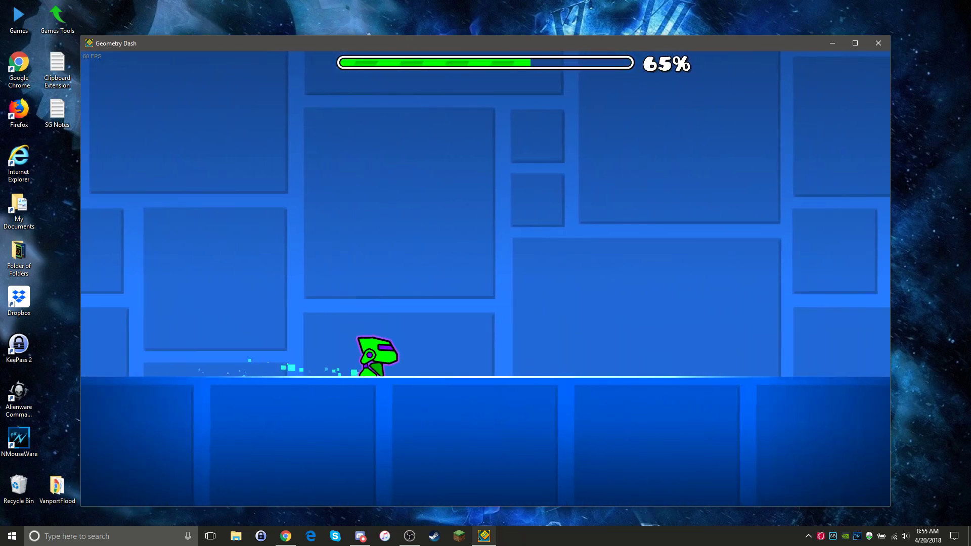
{"action": "key", "text": "space"}
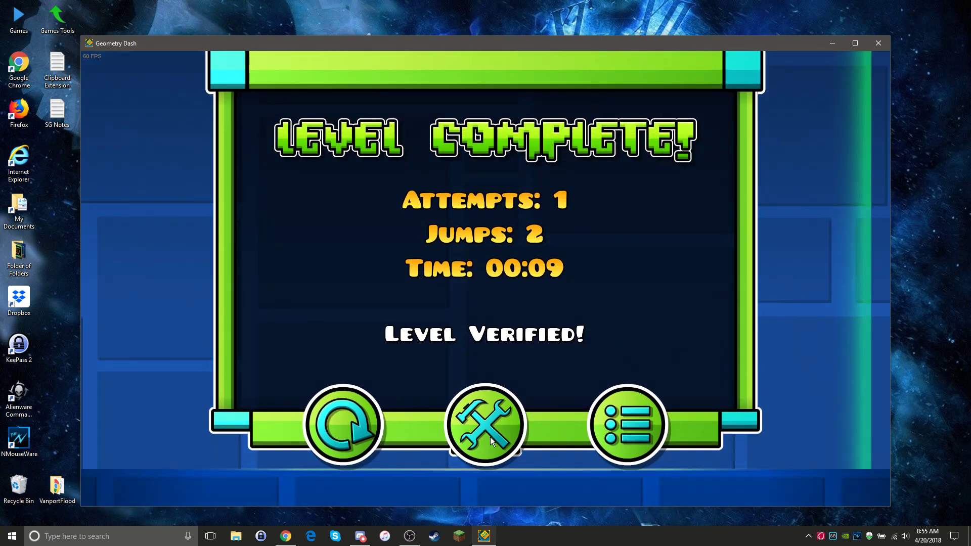
Return to the editor, then open the Zalman Downloads page from the zm-m600r firmware results
{"action": "left_click", "coordinate": [489, 436]}
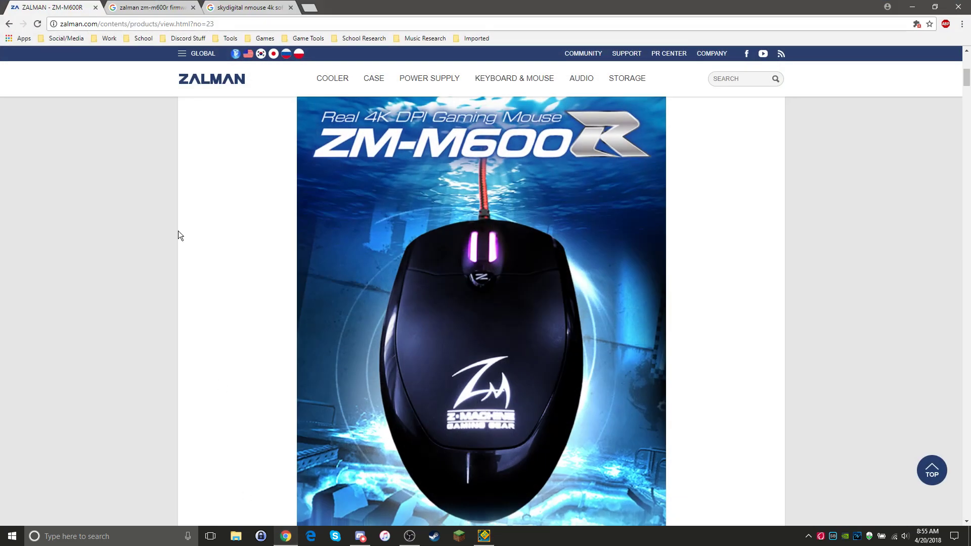
{"action": "left_click", "coordinate": [151, 6]}
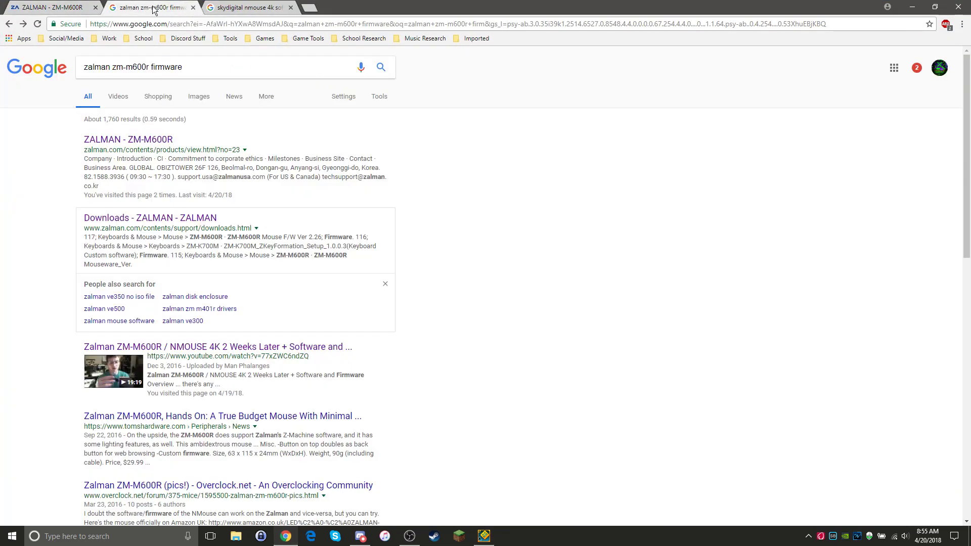
{"action": "left_click", "coordinate": [185, 224]}
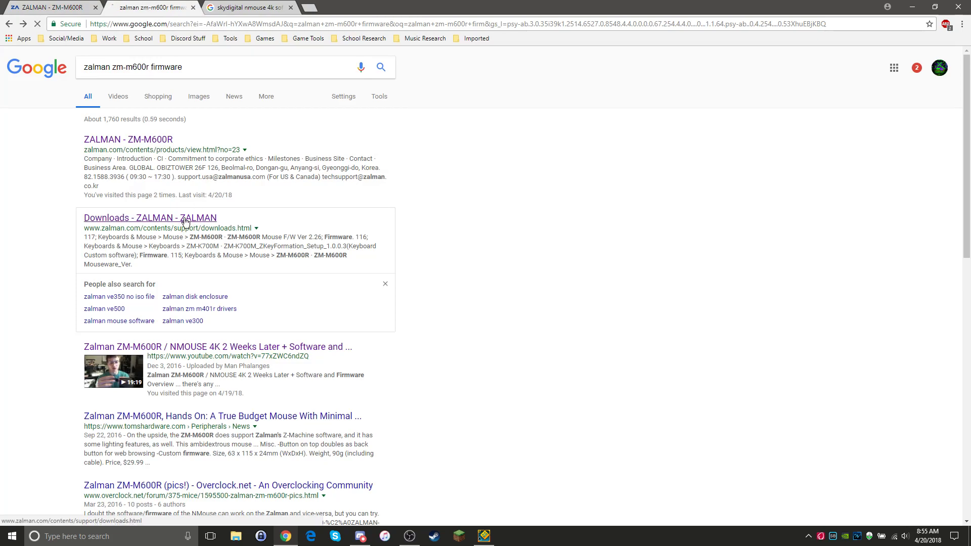
{"action": "scroll", "coordinate": [134, 304], "scroll_direction": "down", "scroll_amount": 1}
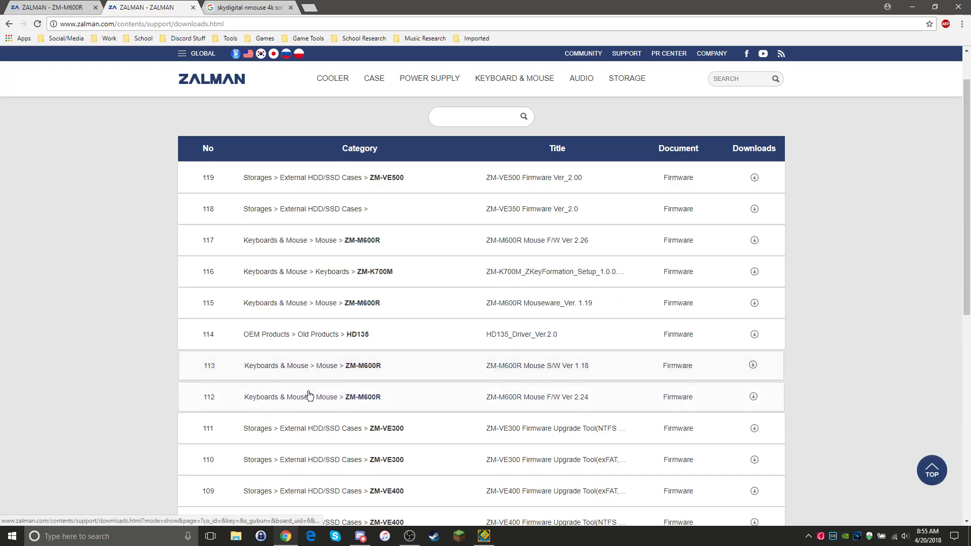
{"action": "scroll", "coordinate": [74, 289], "scroll_direction": "up", "scroll_amount": 1}
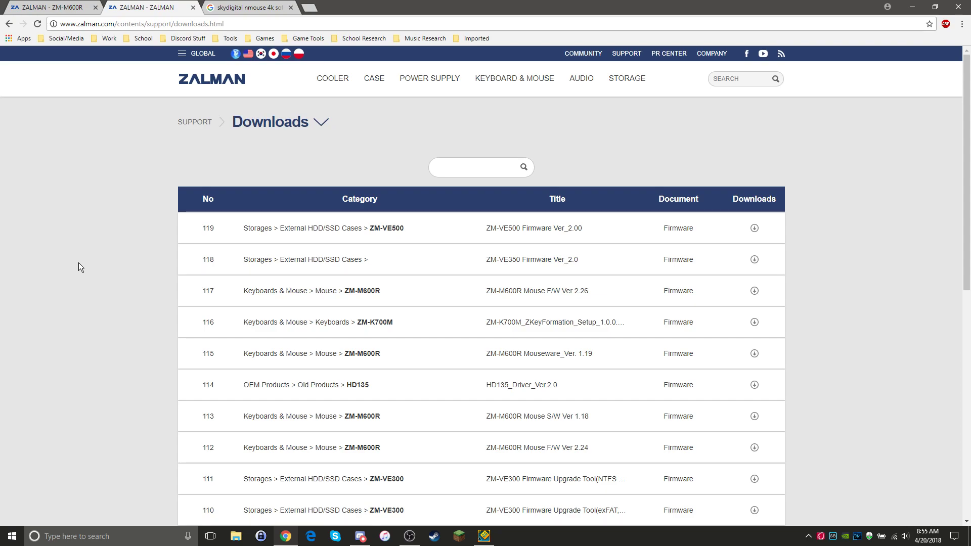
{"action": "scroll", "coordinate": [77, 263], "scroll_direction": "down", "scroll_amount": 1}
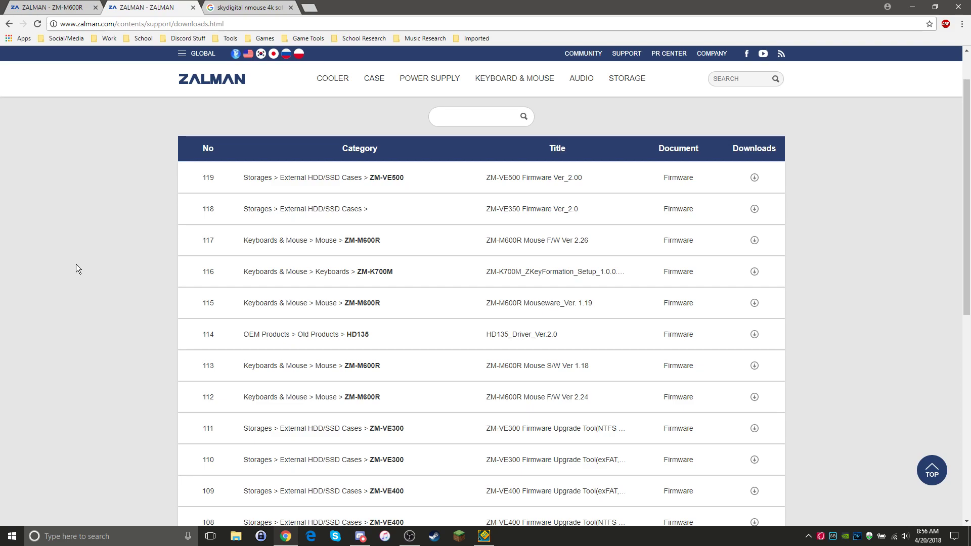
{"action": "scroll", "coordinate": [77, 264], "scroll_direction": "up", "scroll_amount": 1}
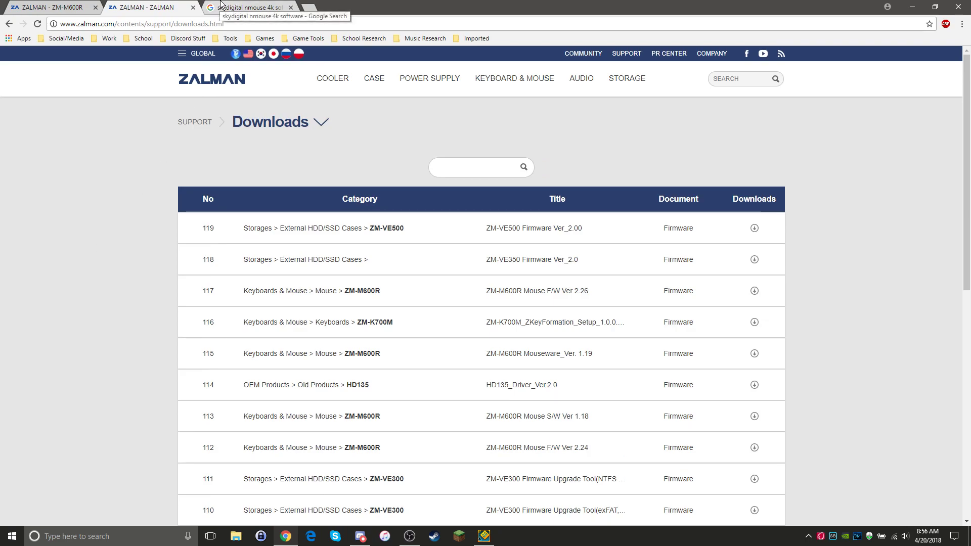
Open the skyok.co.kr NMOUSE 4K product page from the 'skydigital nmouse 4k software' results
{"action": "left_click", "coordinate": [275, 8]}
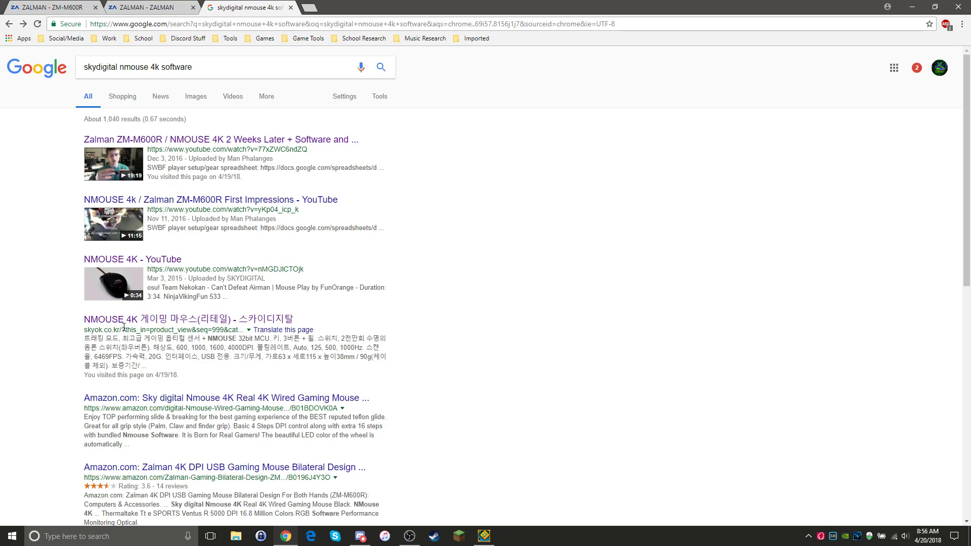
{"action": "left_click", "coordinate": [172, 321]}
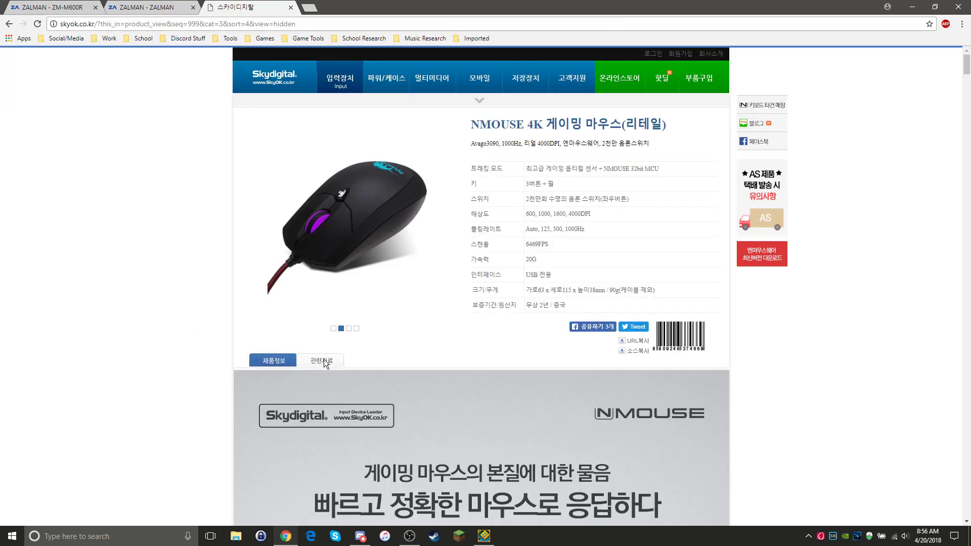
Open the MouseWare 1.71 download post from the NMOUSE 4K's 관련자료 (related files) list
{"action": "left_click", "coordinate": [326, 361]}
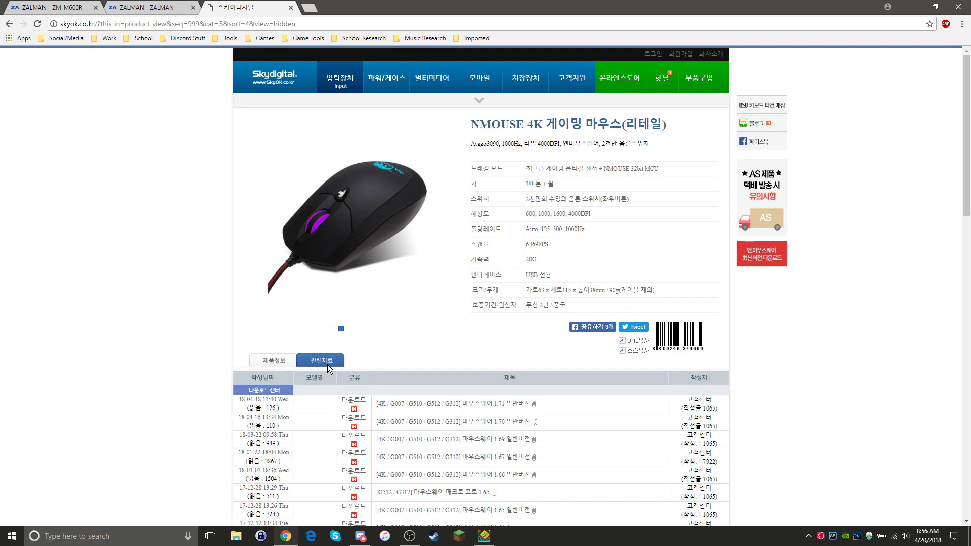
{"action": "scroll", "coordinate": [327, 364], "scroll_direction": "down", "scroll_amount": 1}
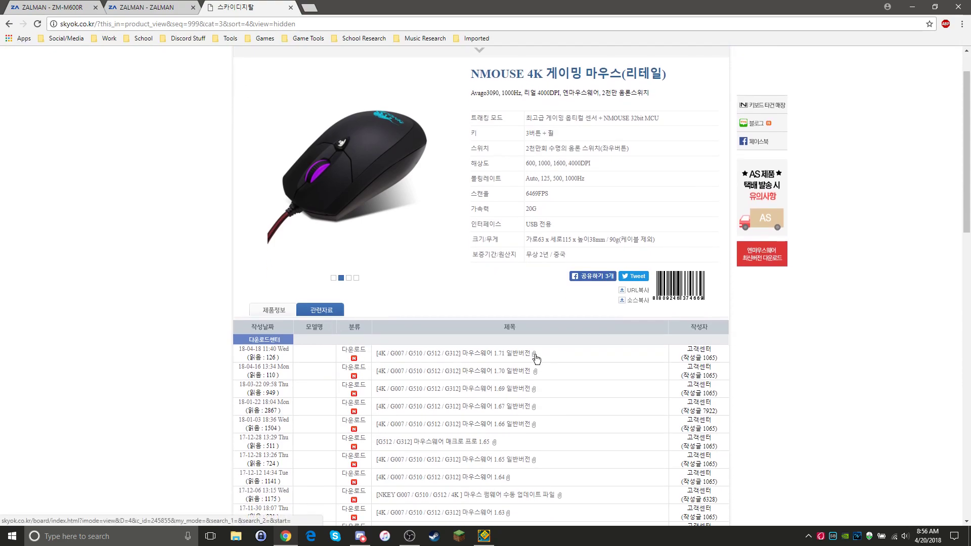
{"action": "left_click", "coordinate": [537, 358]}
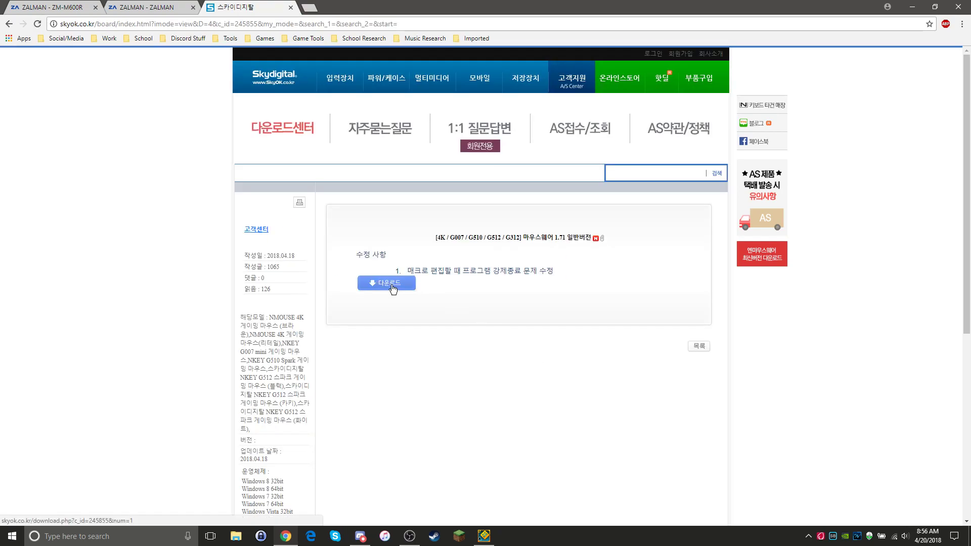
Translate the MouseWare 1.71 download post into English using Chrome's context menu
{"action": "right_click", "coordinate": [498, 319]}
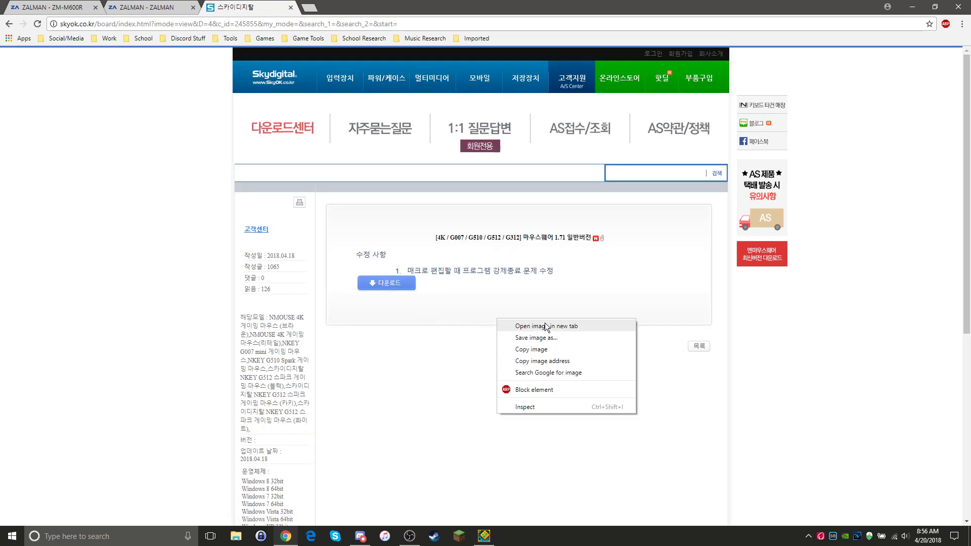
{"action": "right_click", "coordinate": [761, 329]}
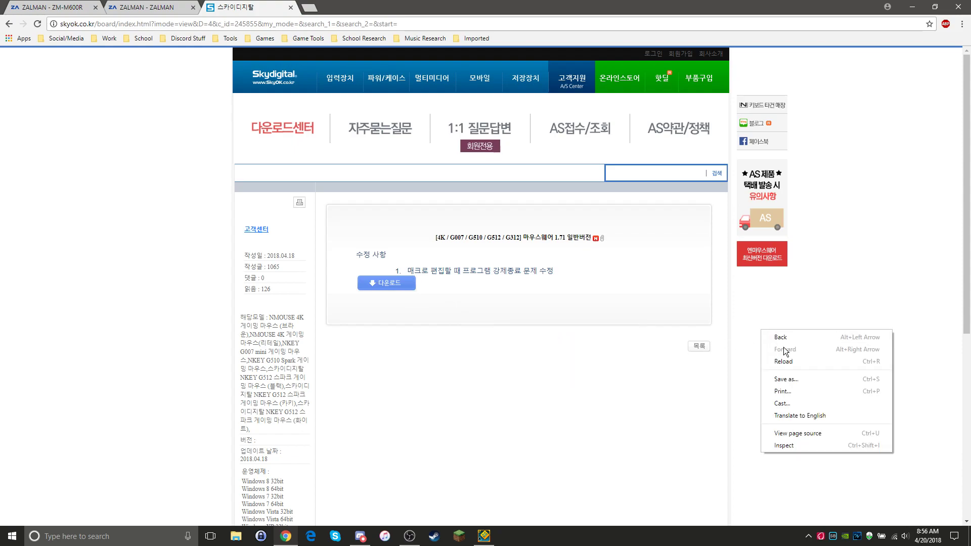
{"action": "left_click", "coordinate": [799, 415]}
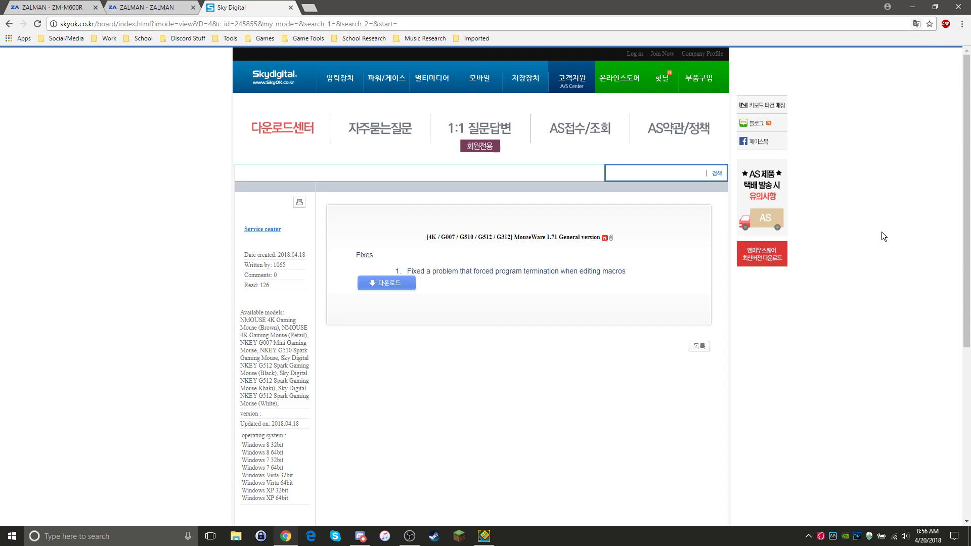
Relaunch NMouseWare from the desktop, confirm Double Click Protect is unchecked under Advanced, and accept with OK
{"action": "left_click", "coordinate": [913, 7]}
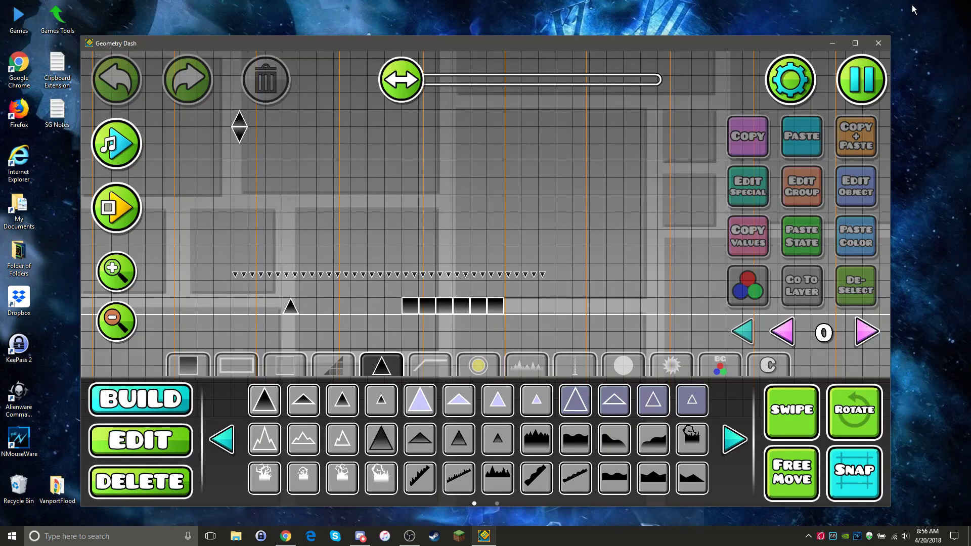
{"action": "left_click", "coordinate": [25, 442]}
{"action": "double_click", "coordinate": [25, 442]}
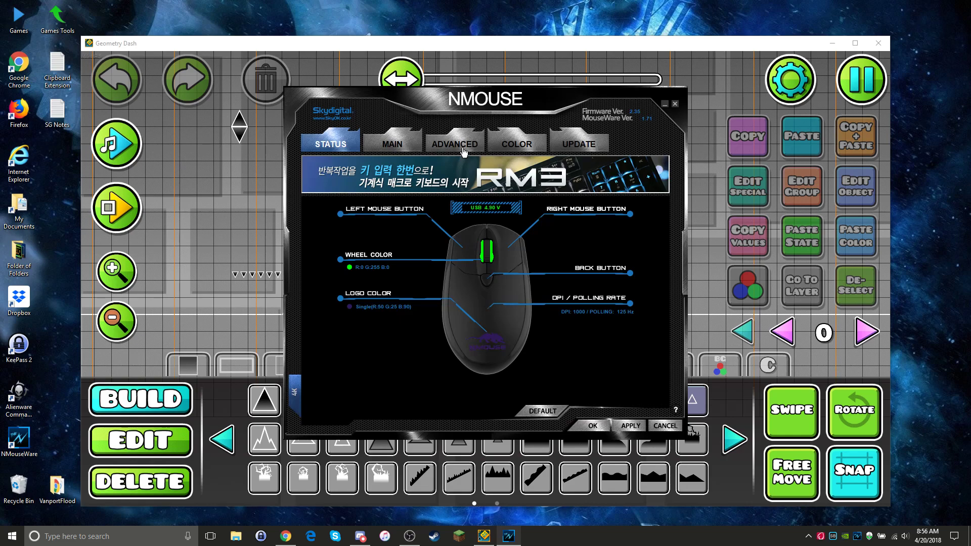
{"action": "left_click", "coordinate": [463, 147]}
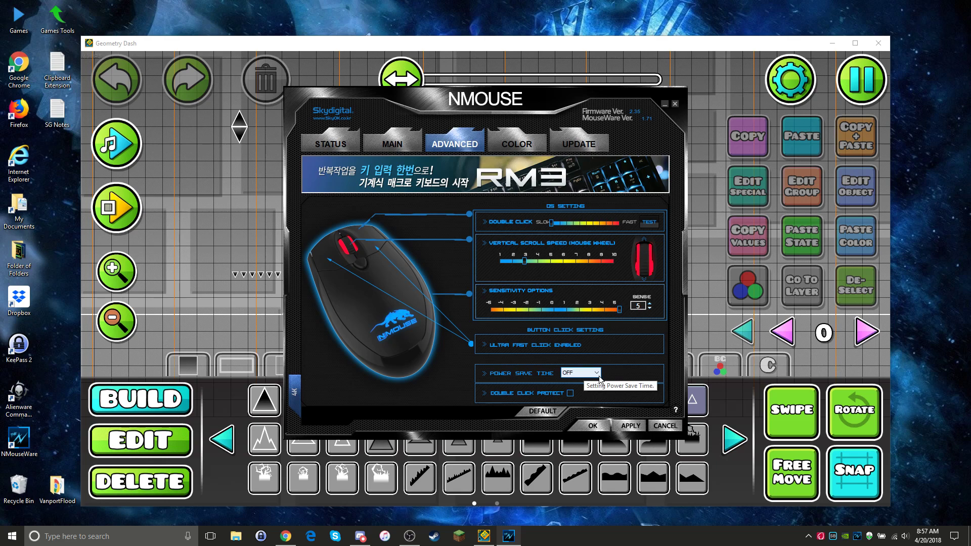
{"action": "left_click", "coordinate": [595, 427]}
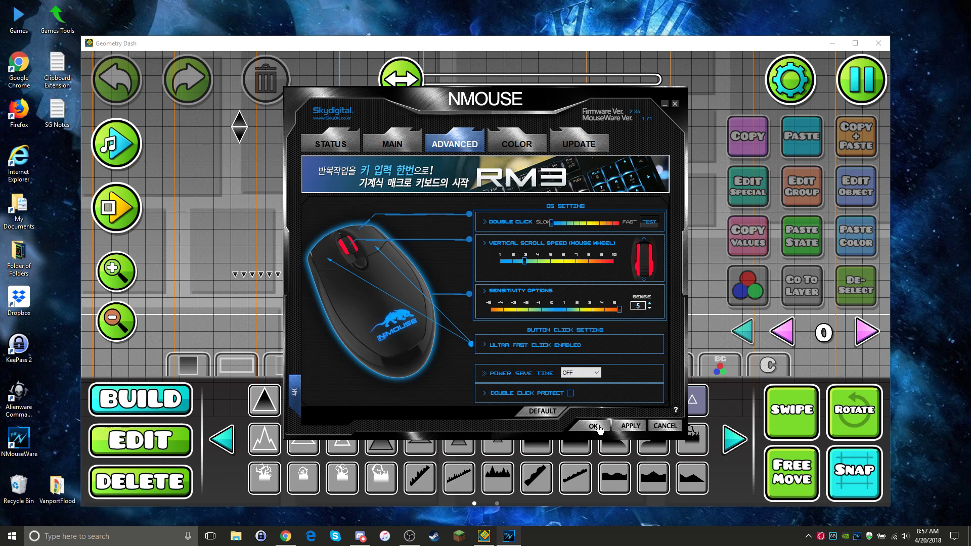